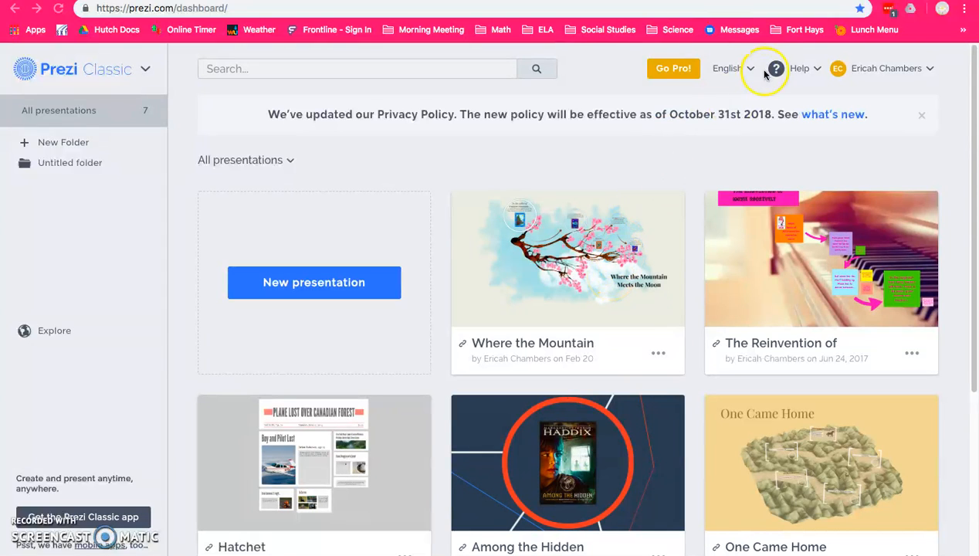
Step: Play through the existing "Where the Mountain" presentation from its overview to the end
left_click(732, 1)
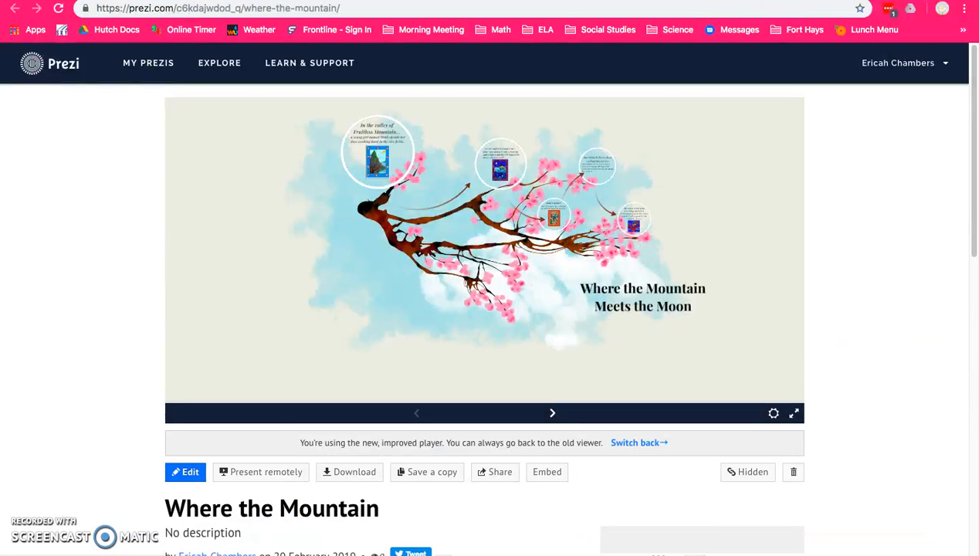
left_click(553, 415)
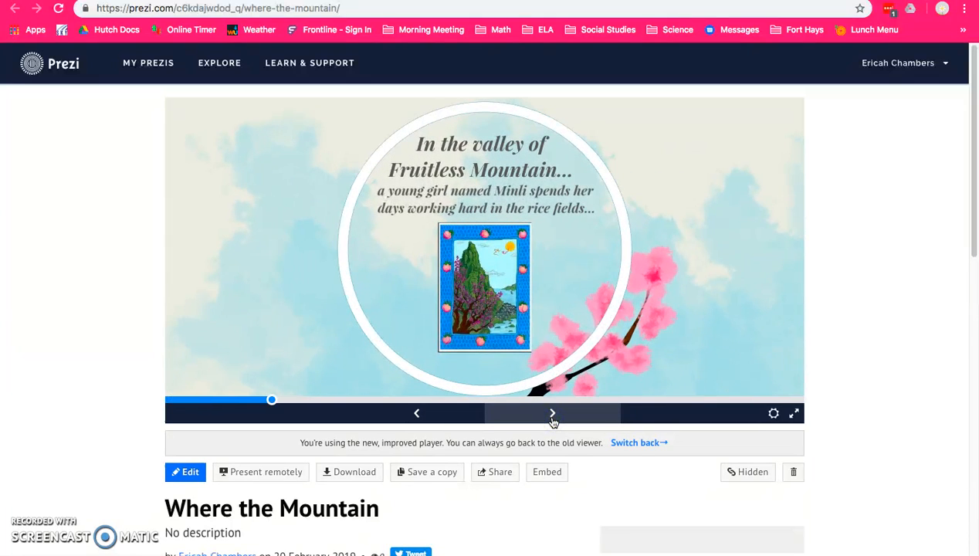
left_click(553, 415)
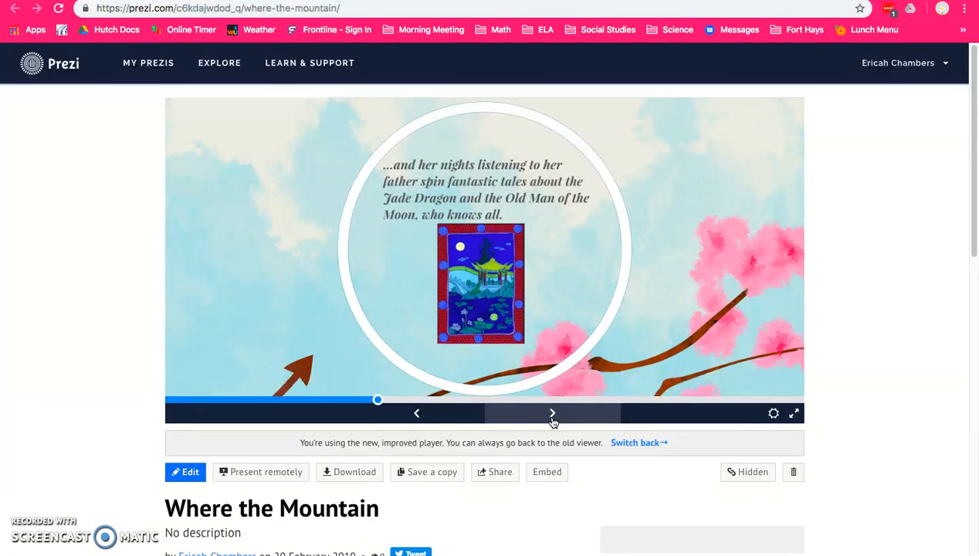
left_click(553, 415)
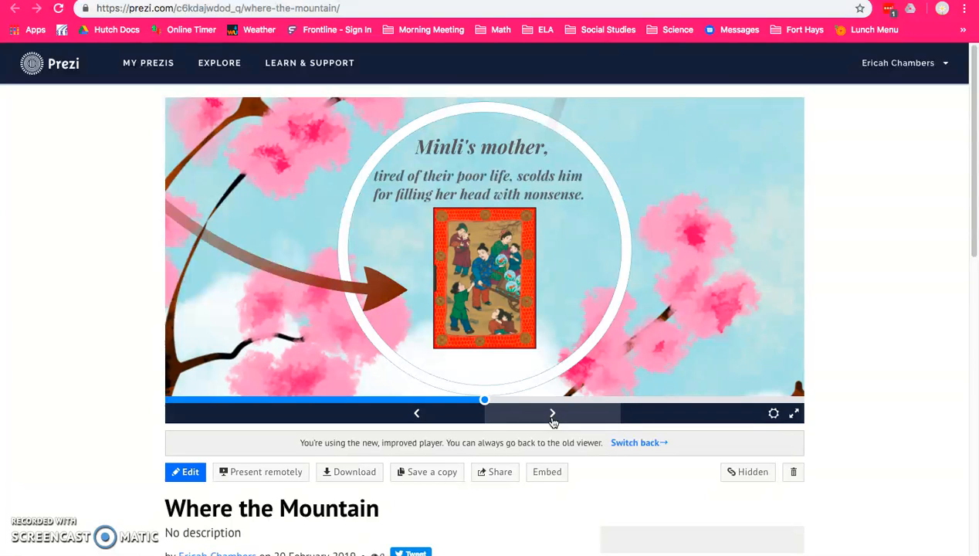
left_click(553, 415)
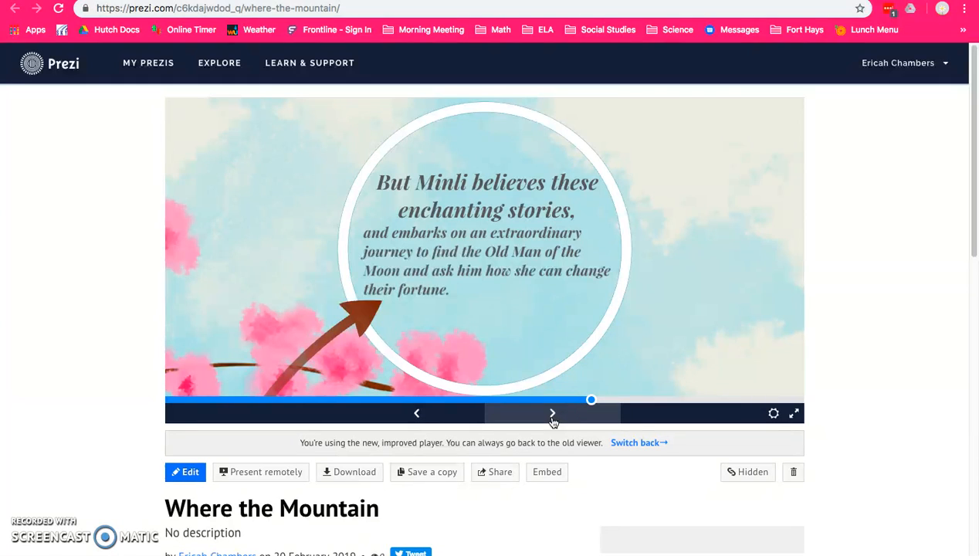
left_click(553, 414)
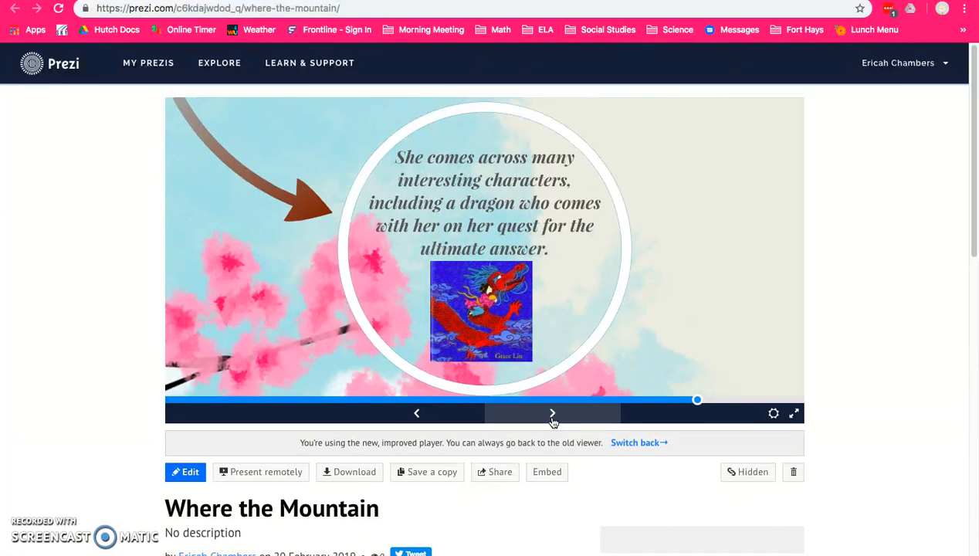
left_click(553, 415)
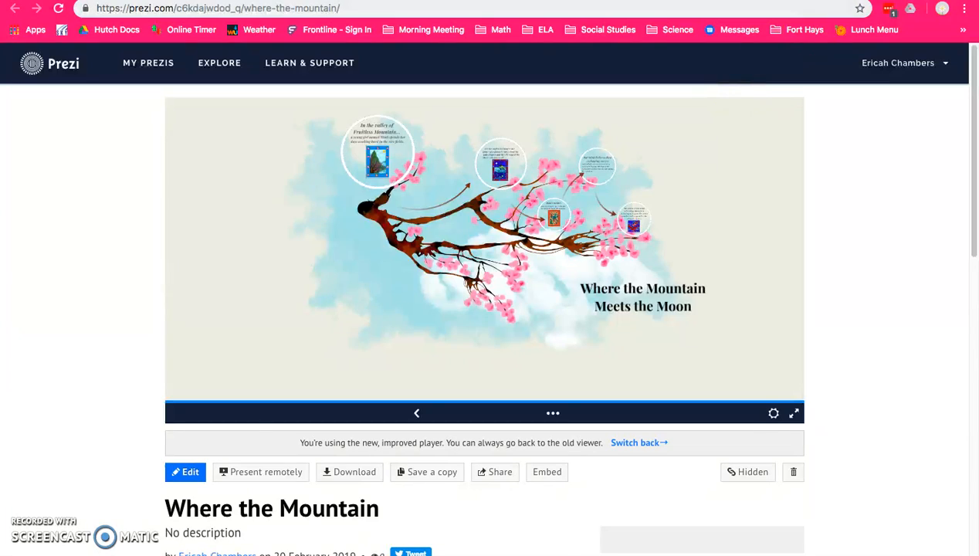
Step: Create a new presentation from the Clockwork template, allowing Adobe Flash Player to run
left_click(696, 1)
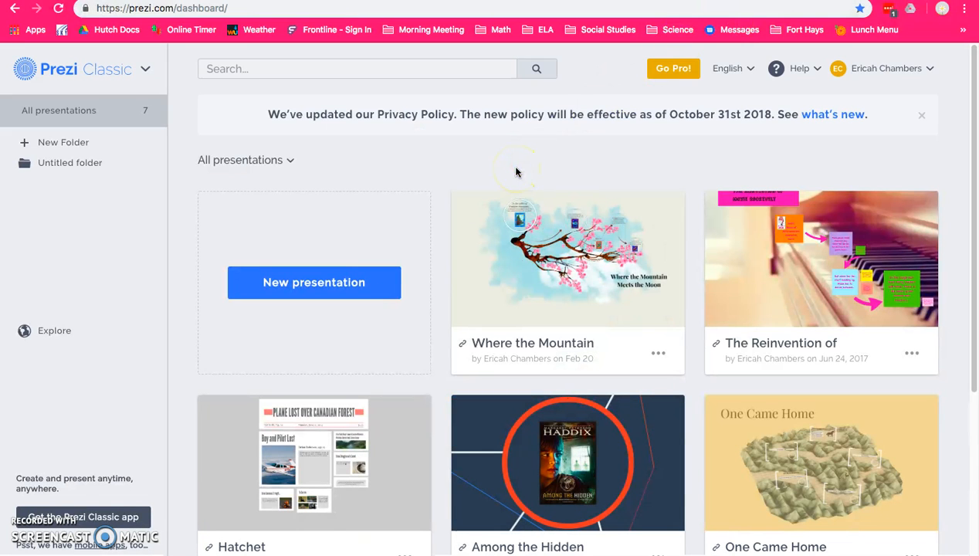
left_click(301, 292)
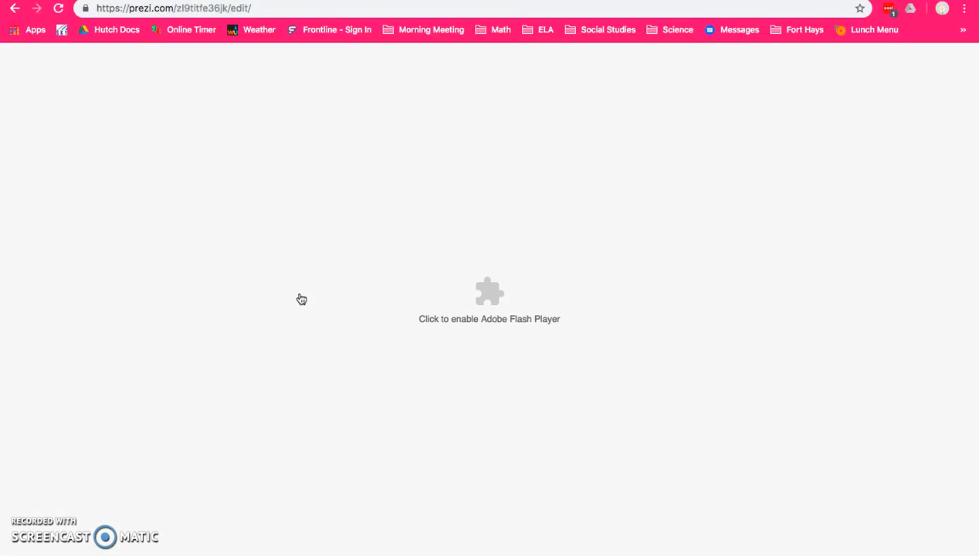
left_click(469, 293)
left_click(267, 81)
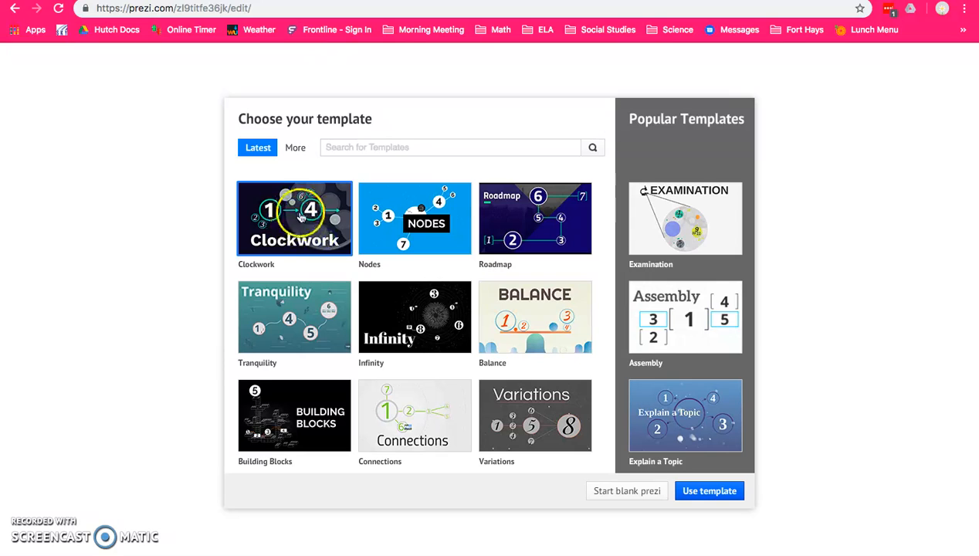
left_click(714, 488)
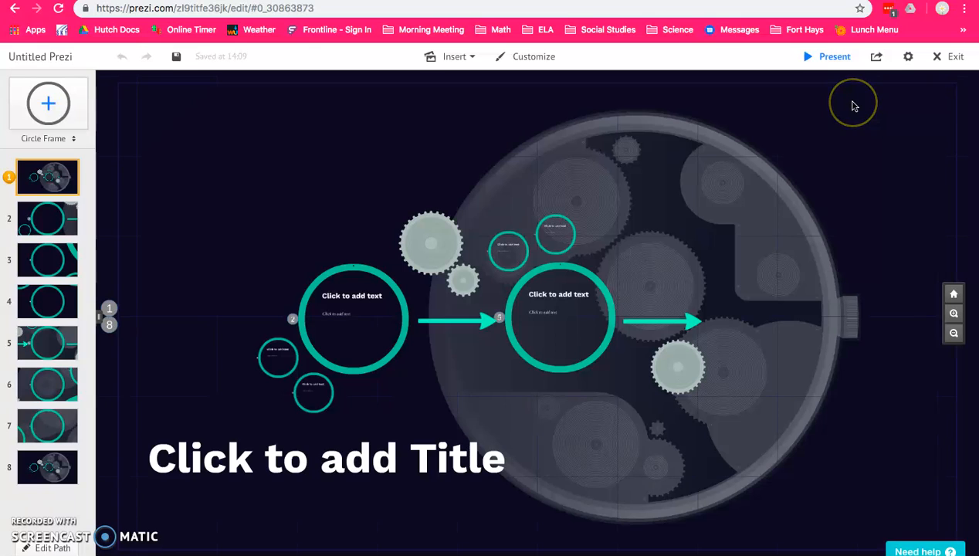
Step: Preview the Clockwork presentation in full screen, stepping through its whole path, and return to editing
left_click(842, 57)
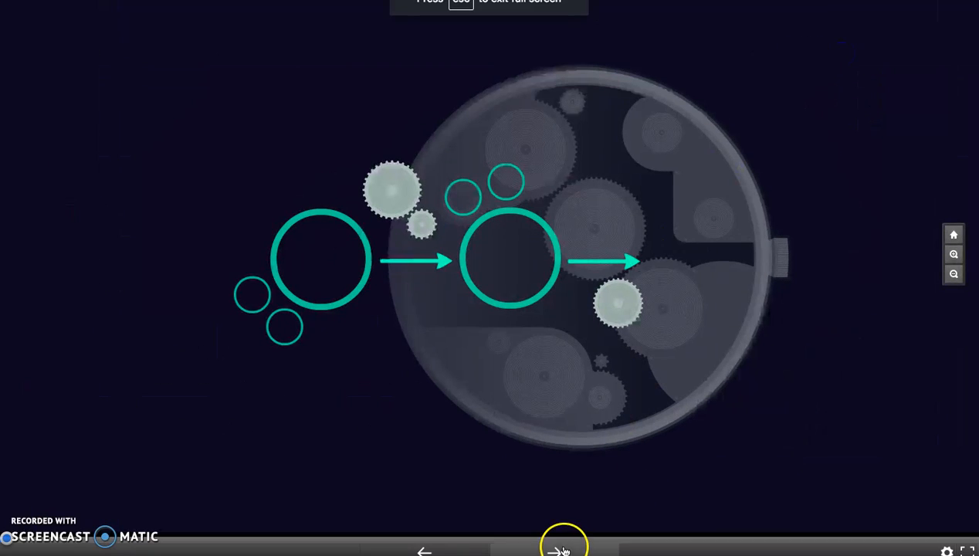
left_click(564, 550)
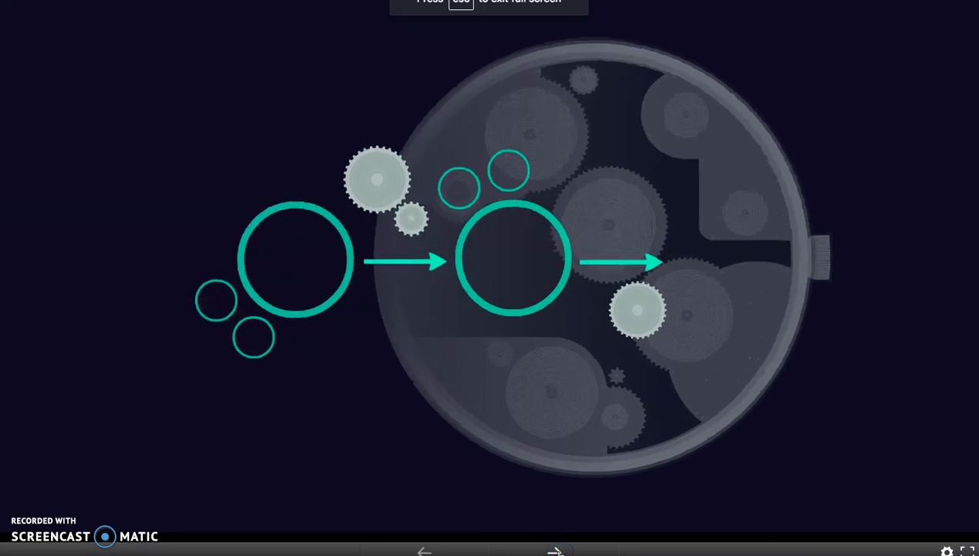
left_click(556, 551)
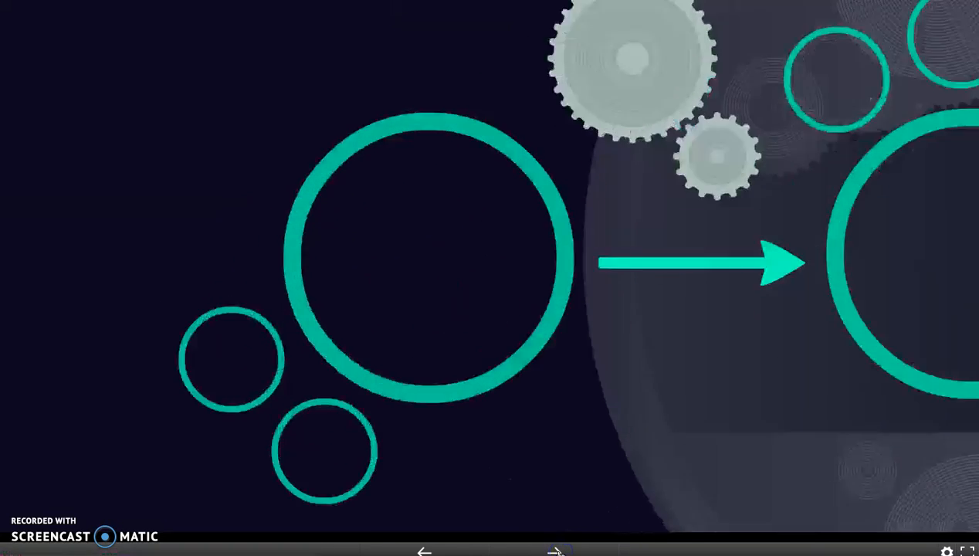
left_click(556, 551)
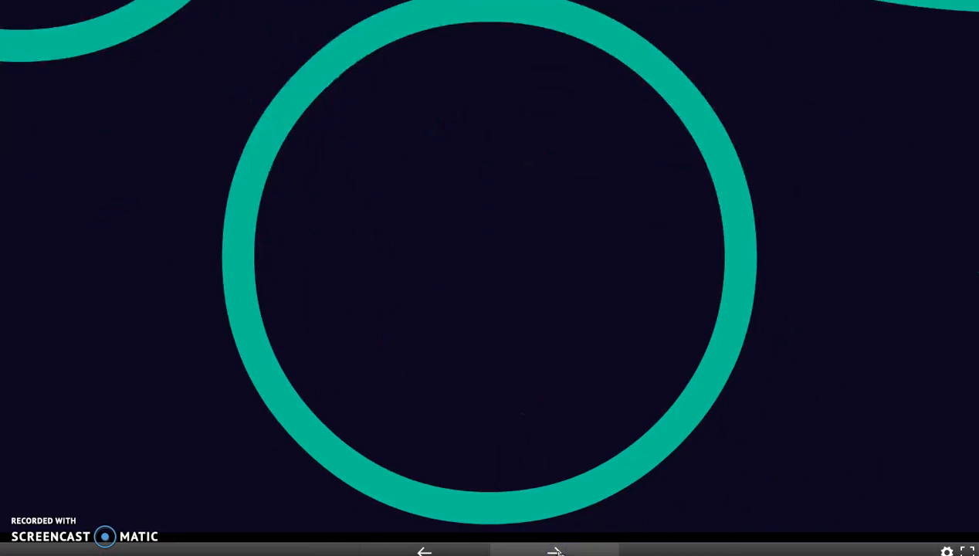
left_click(556, 551)
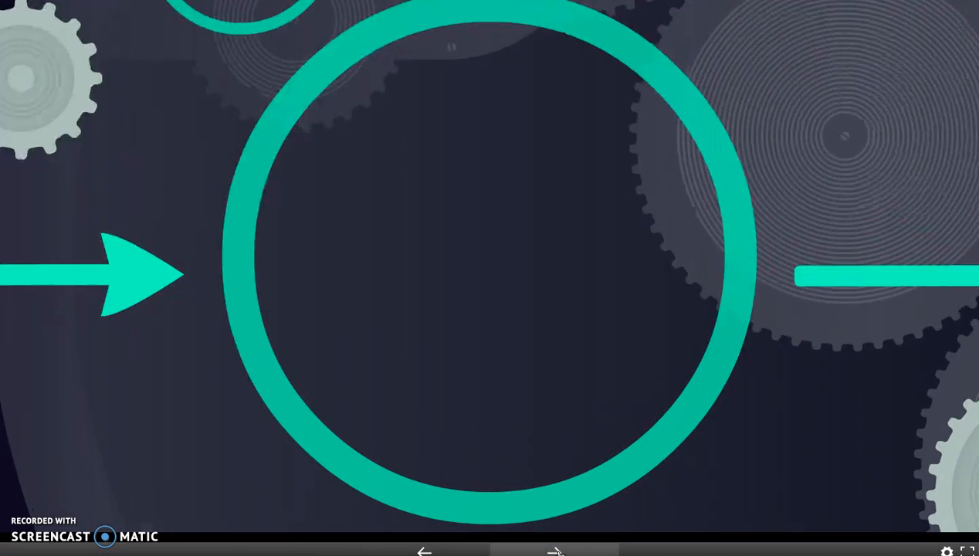
left_click(557, 550)
left_click(556, 551)
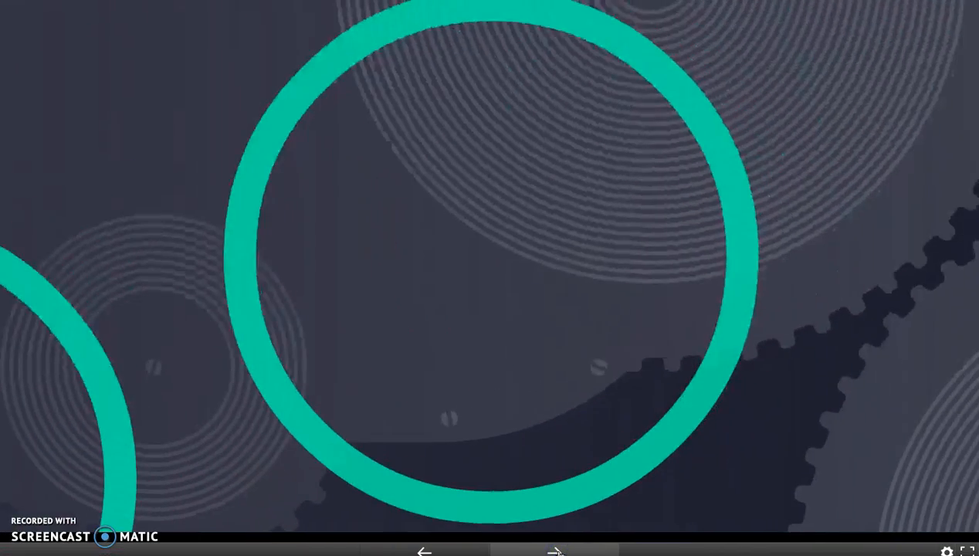
left_click(556, 551)
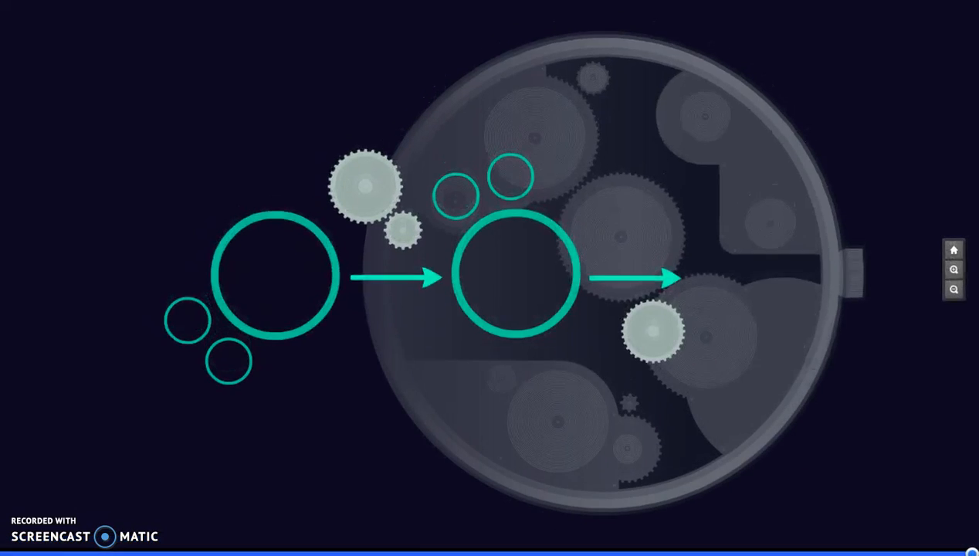
key("Escape")
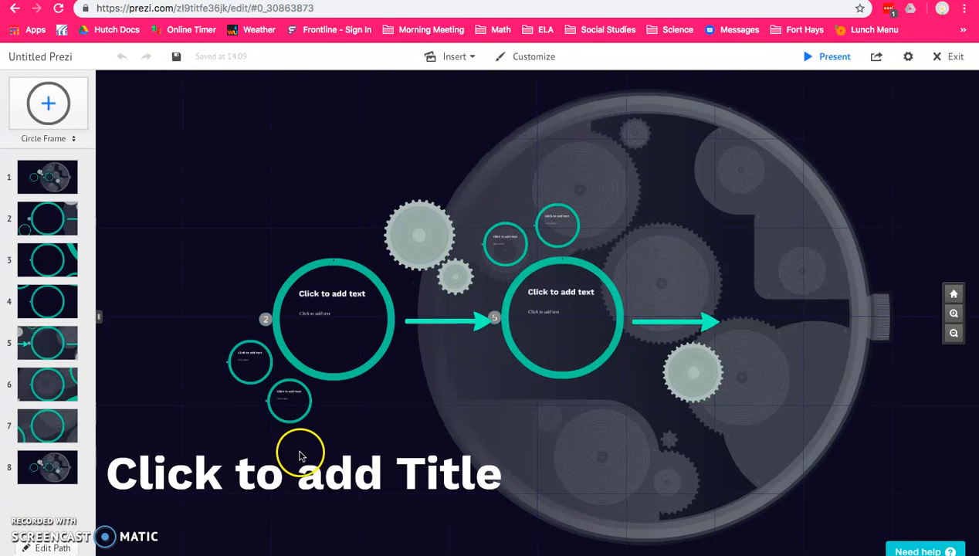
Step: Fill in the main title placeholder with "Prezi"
left_click(304, 475)
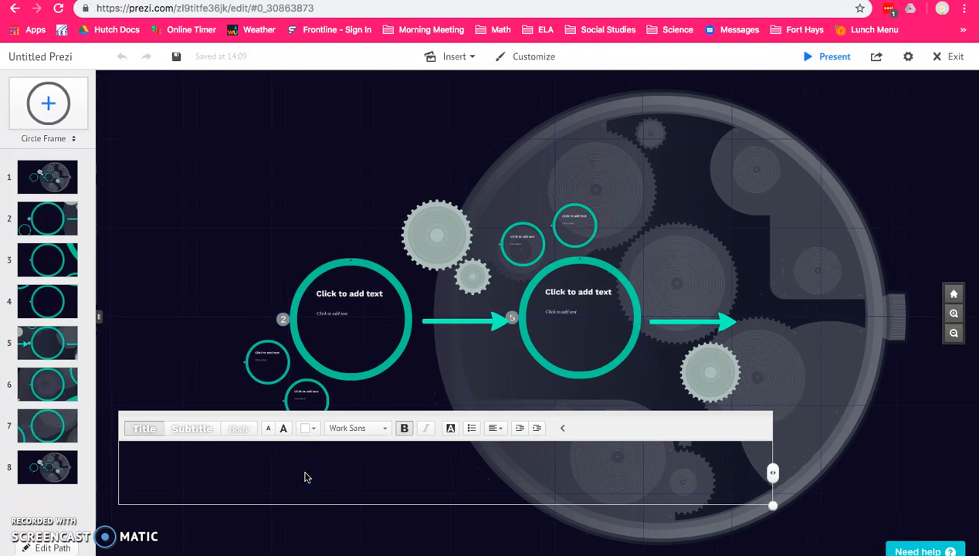
type("Prezi")
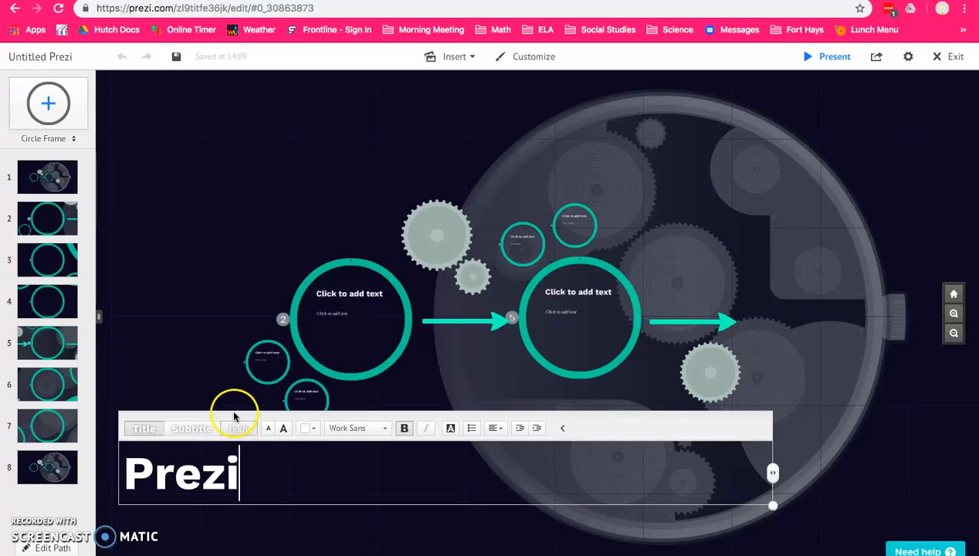
left_click(207, 352)
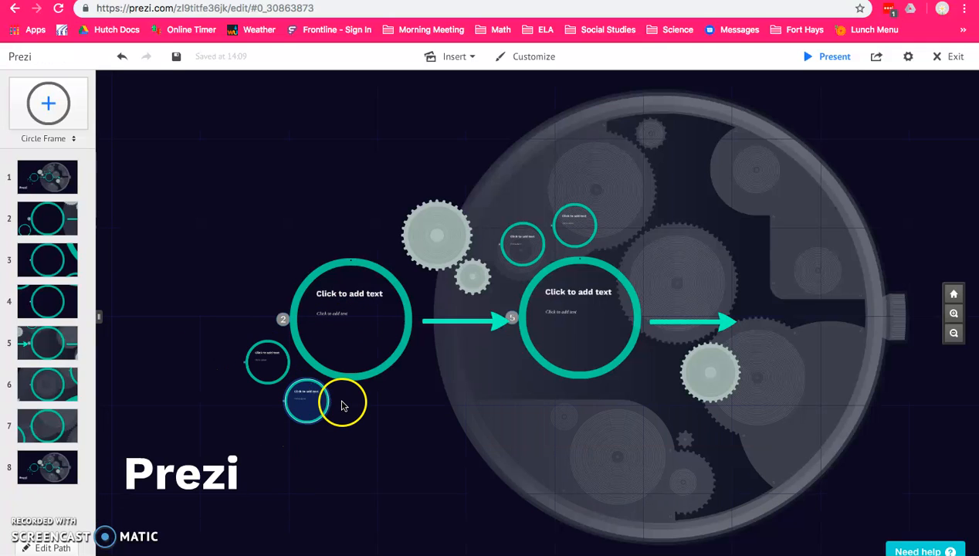
Step: Enter "Used for" as the heading of the large circle frame 2
left_click(368, 290)
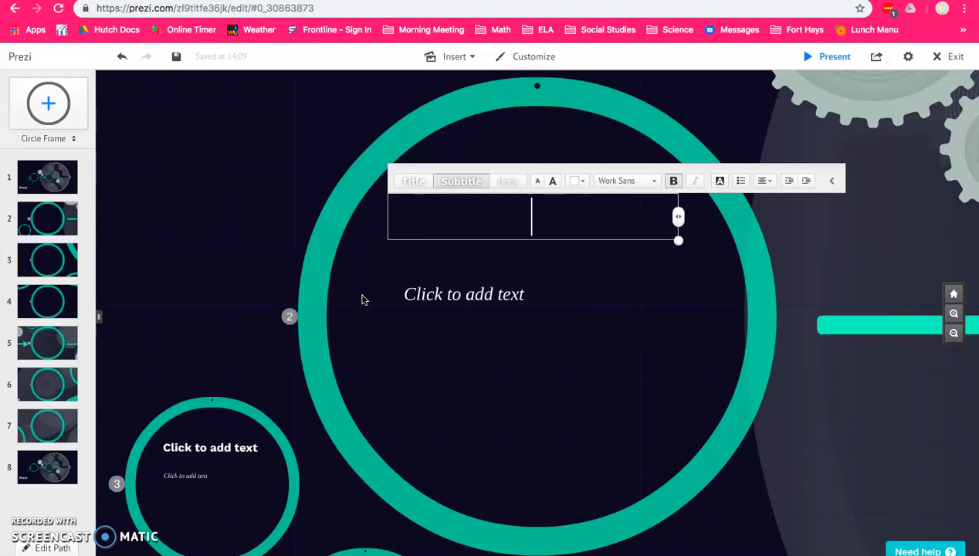
type("Used for")
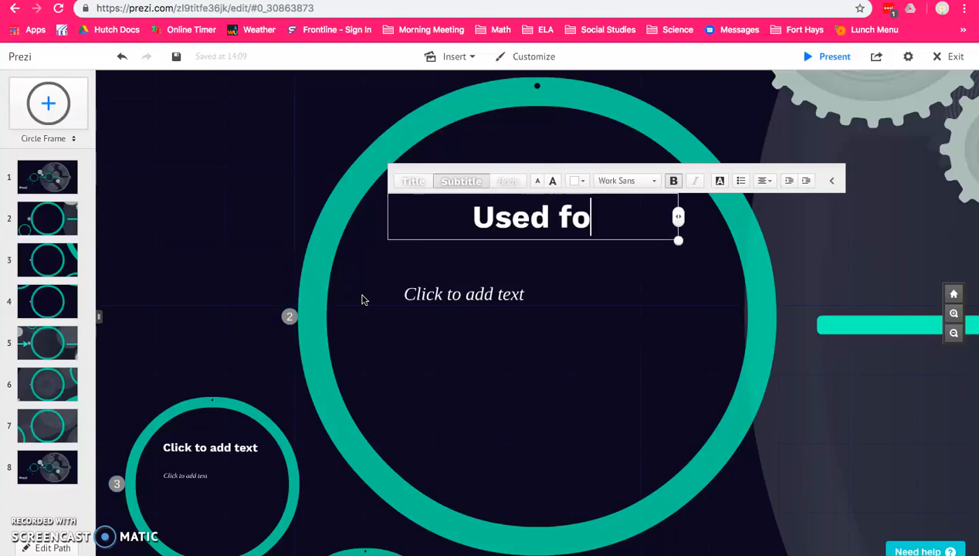
left_click(332, 389)
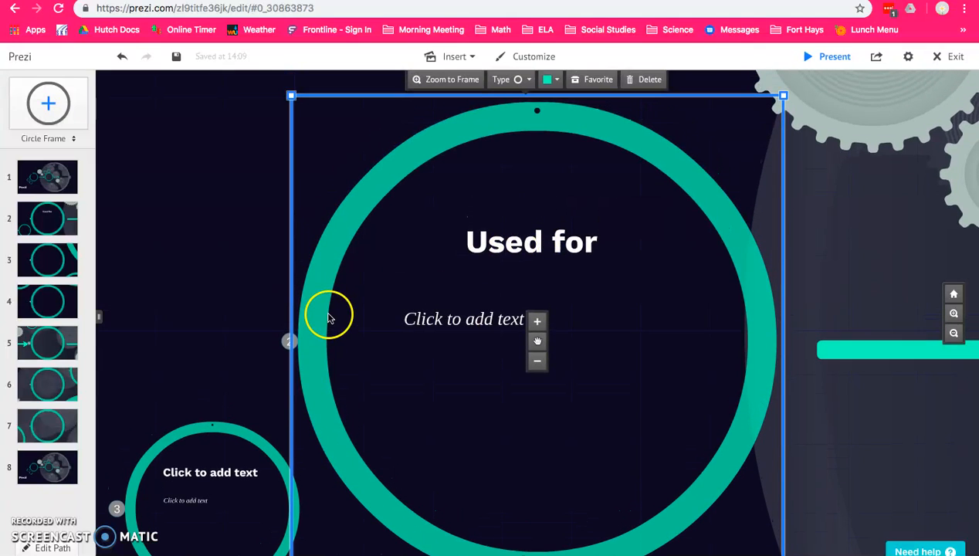
Step: Enter "Classroom" as the heading of the small circle frame 3
left_click_drag(282, 351, 306, 261)
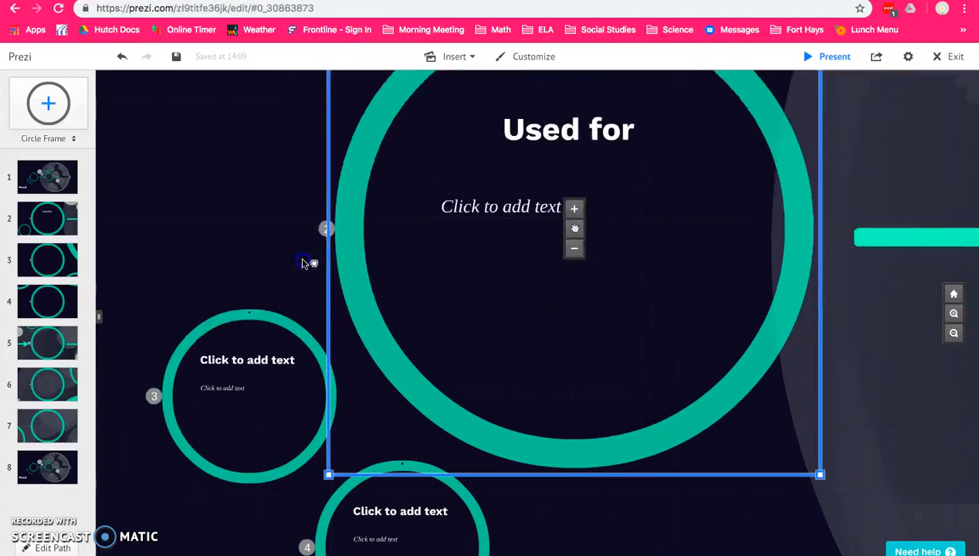
left_click(266, 337)
type("C")
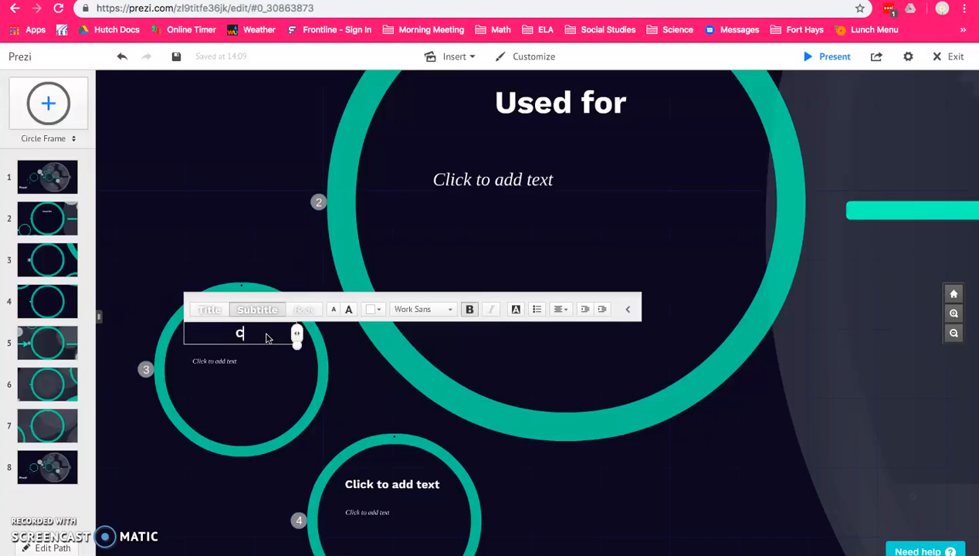
type("lassroom")
Step: Enter "College Presentations" as the heading of the small circle frame 4
left_click(411, 484)
type("G")
key("BackSpace")
type("Colleg")
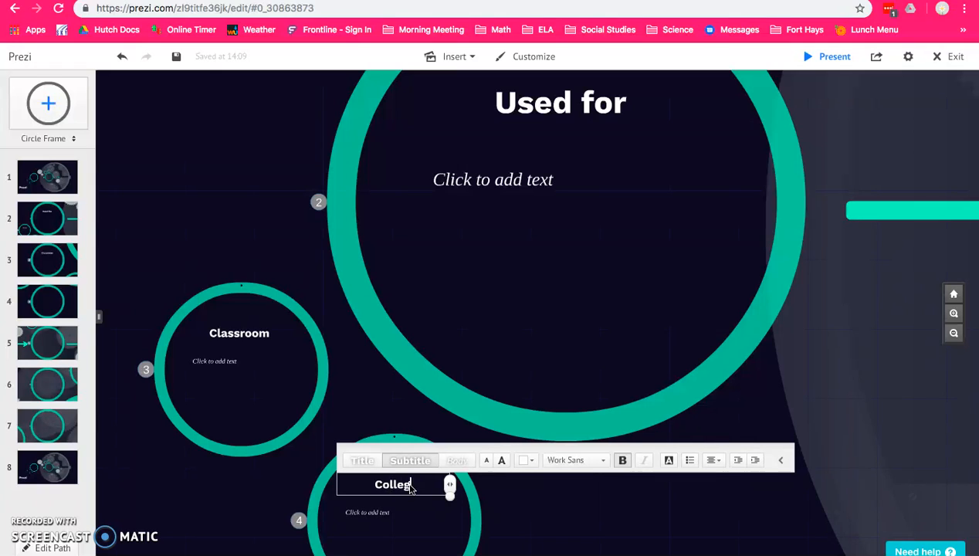
type("e Presentations")
left_click(390, 417)
Step: Add a small circle frame to the left of the "Used for" circle, above the "Classroom" circle
scroll(508, 484, "up", 5)
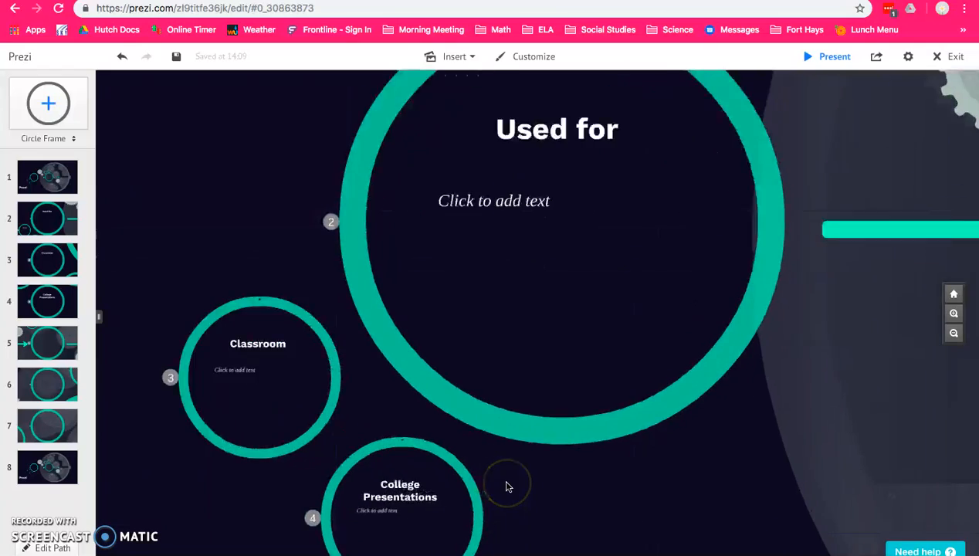
scroll(509, 483, "down", 5)
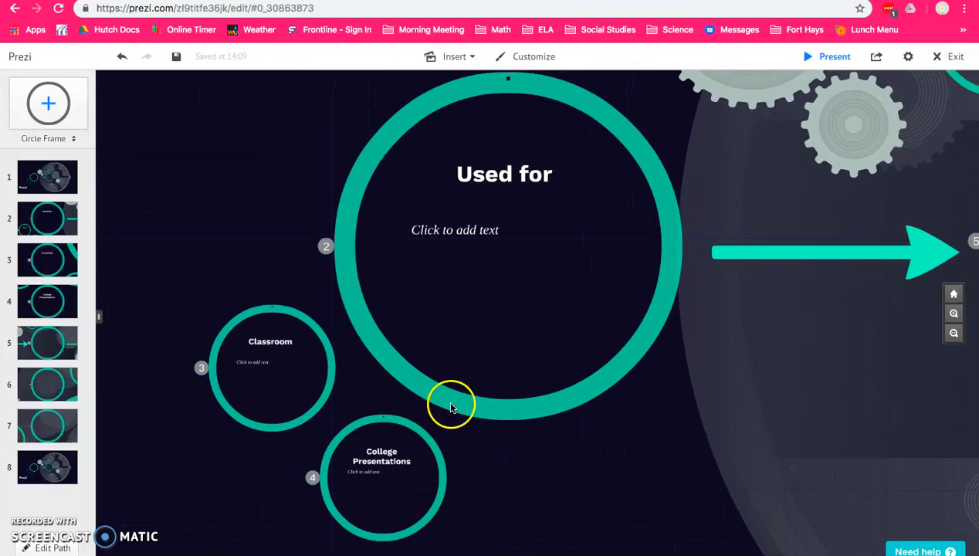
double_click(479, 337)
left_click(343, 245)
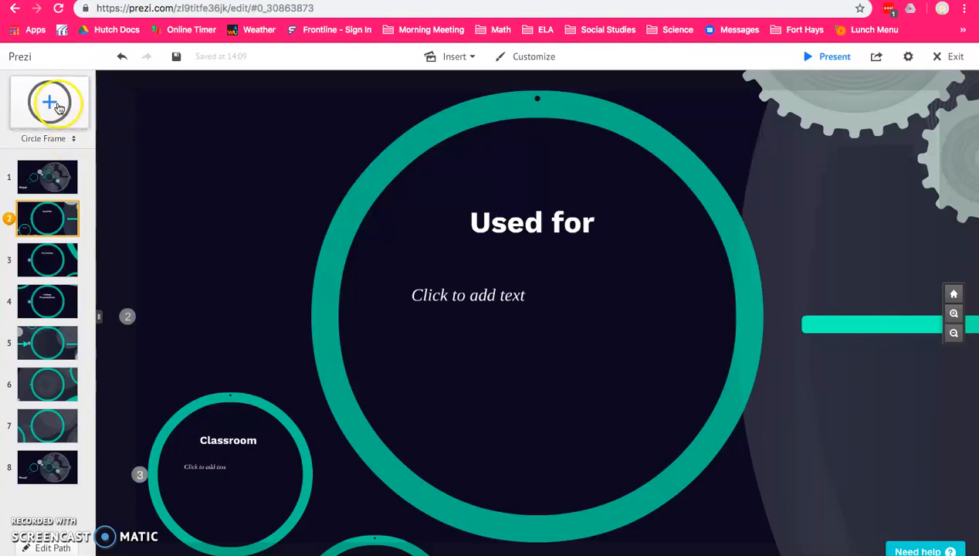
left_click_drag(68, 126, 170, 184)
left_click_drag(236, 203, 259, 301)
left_click_drag(182, 227, 158, 200)
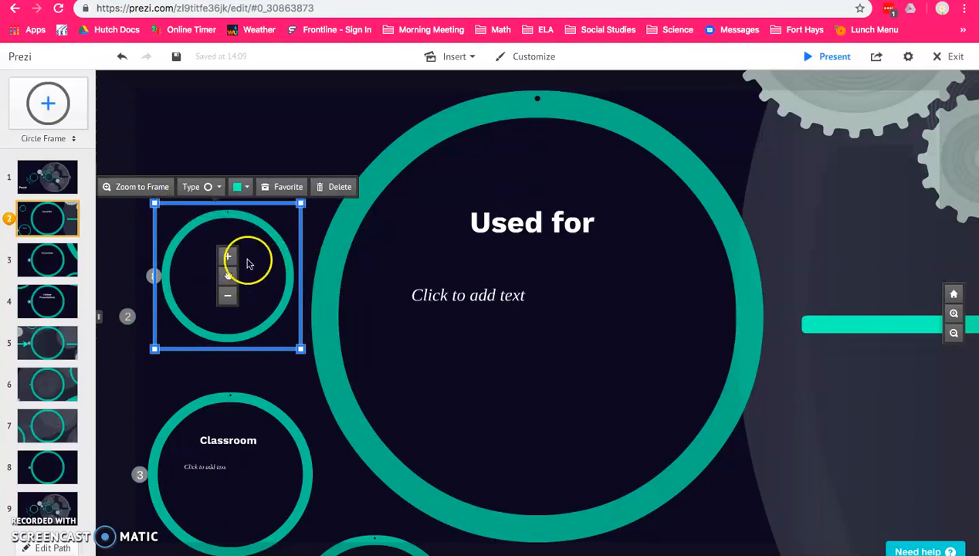
Step: Add a body text box reading "Projects" inside the new empty circle frame
double_click(265, 250)
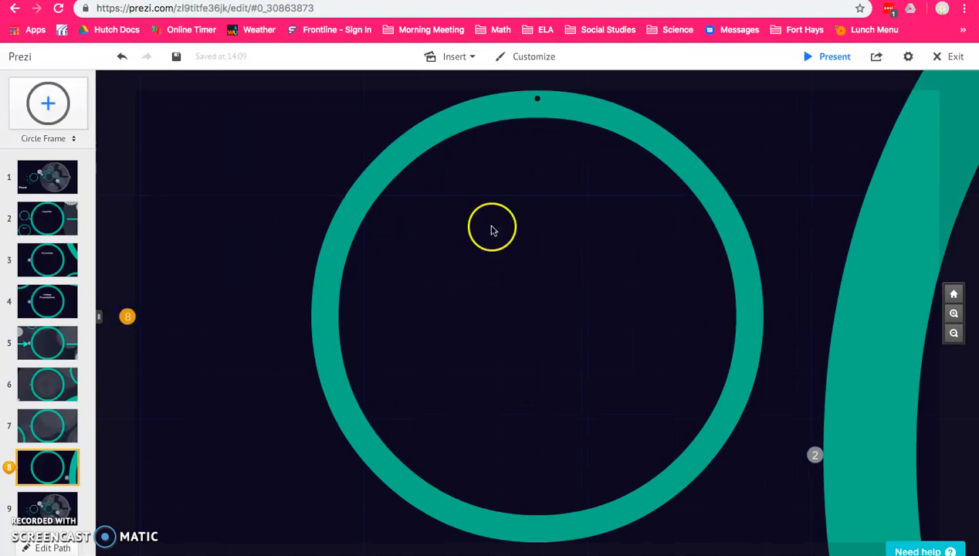
left_click(457, 269)
left_click(477, 289)
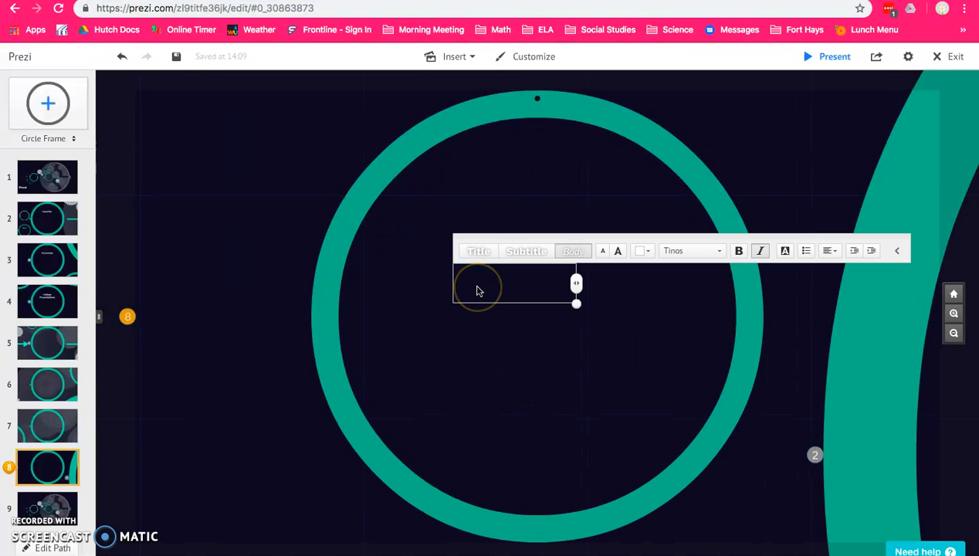
type("Pro")
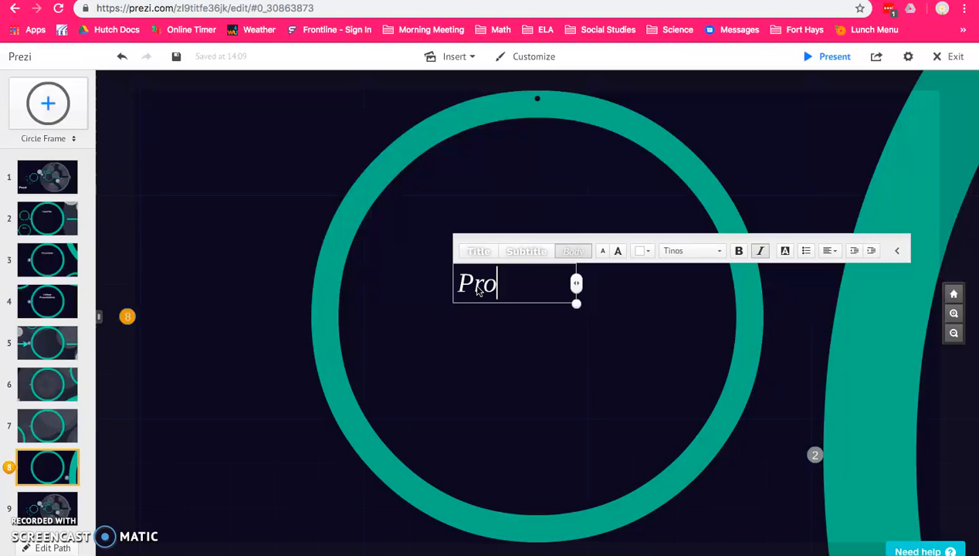
type("jects")
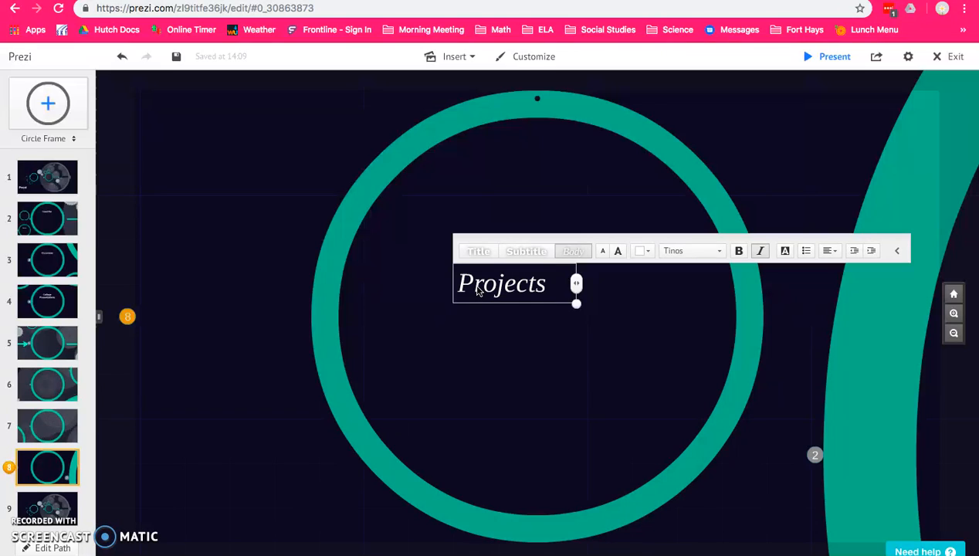